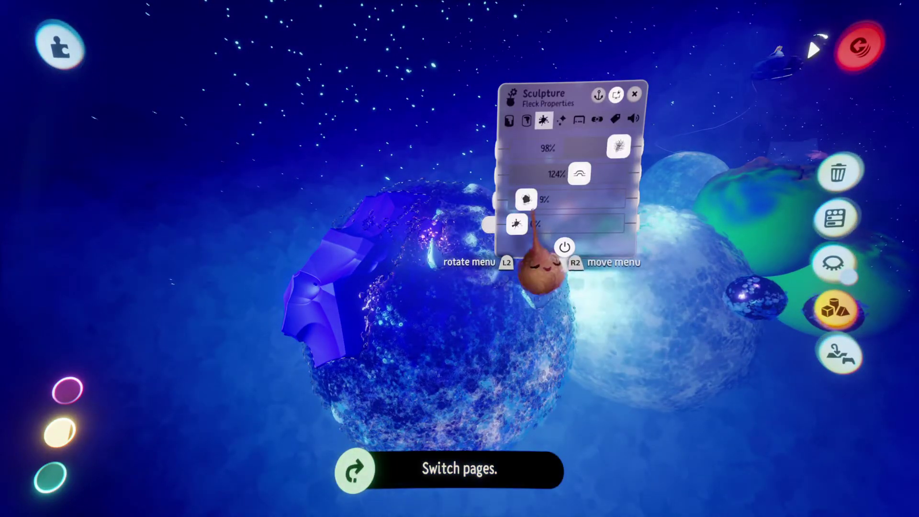
Try a fleck looseness of 43% on the planet sculpture and undo that change
{"action": "left_click_drag", "start_coordinate": [529, 199], "coordinate": [559, 199]}
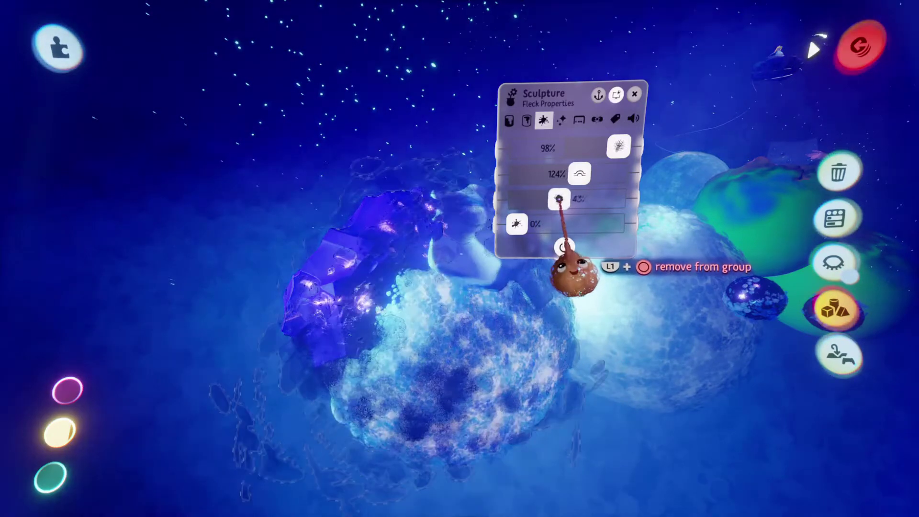
{"action": "key", "text": "ctrl+z"}
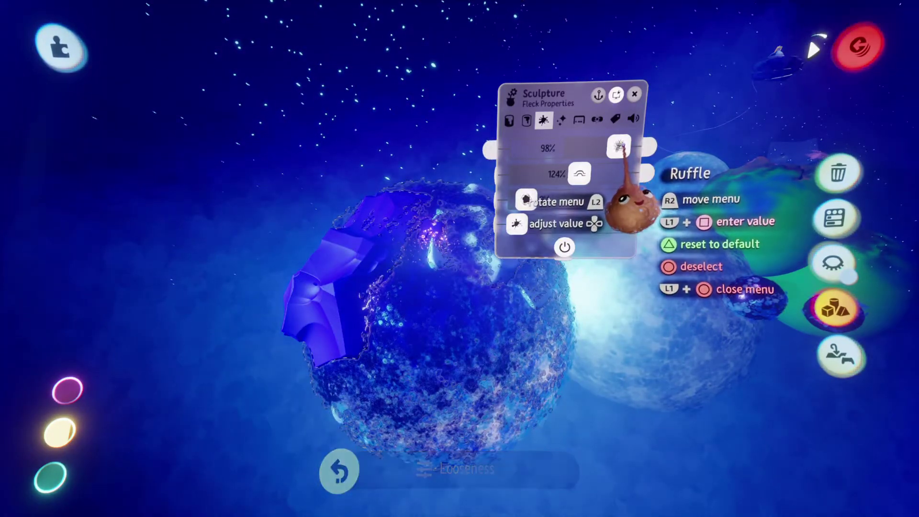
Lower the ruffle of the planet sculpture's flecks and inspect the surface up close
{"action": "left_click_drag", "start_coordinate": [619, 146], "coordinate": [569, 148]}
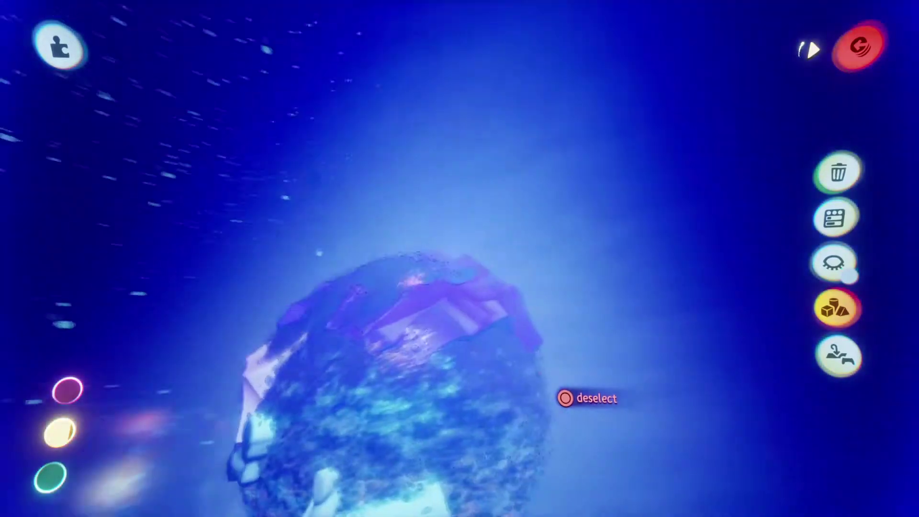
{"action": "middle_click_drag", "start_coordinate": [523, 363], "coordinate": [544, 377]}
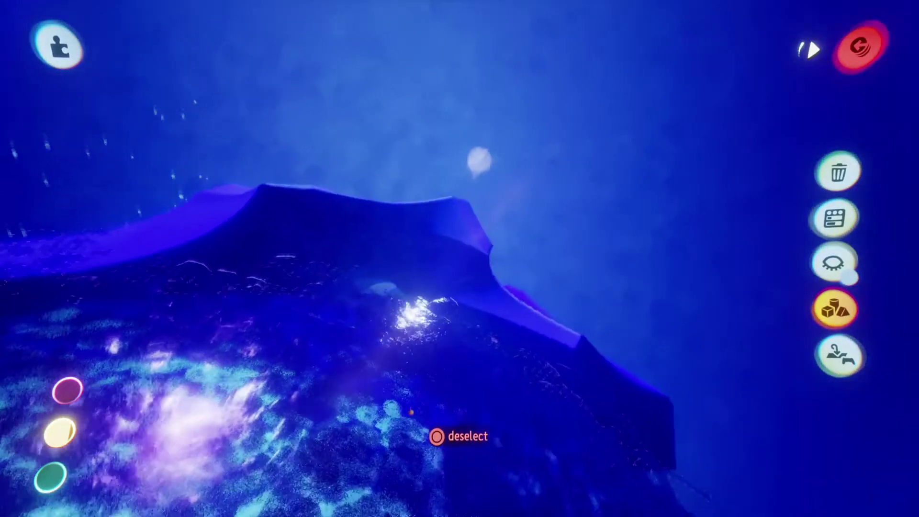
{"action": "middle_click_drag", "start_coordinate": [410, 412], "coordinate": [409, 412]}
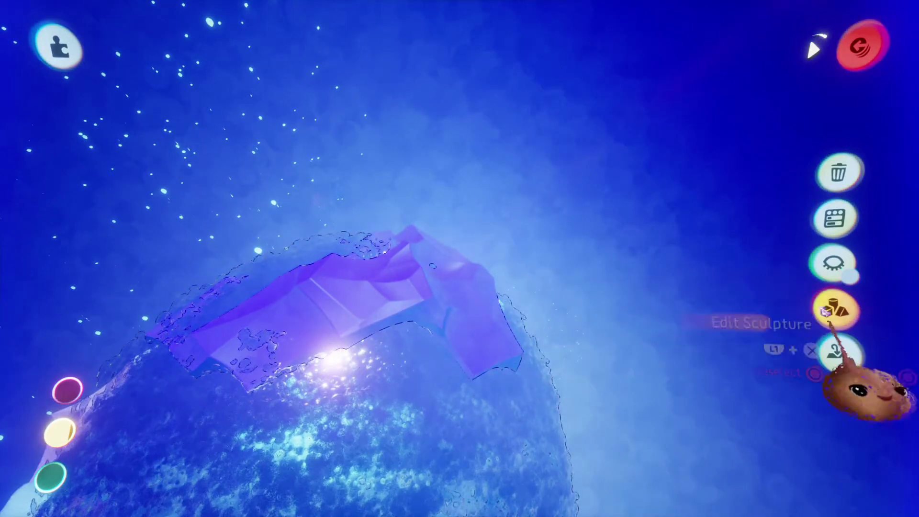
Open the planet sculpture for editing, activate the Move tool and examine the faceted crust from close by
{"action": "left_click", "coordinate": [834, 308]}
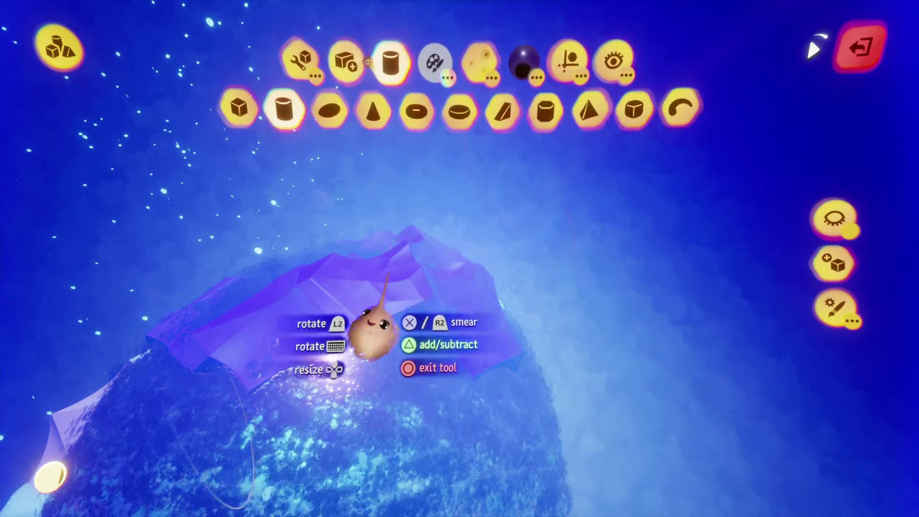
{"action": "middle_click_drag", "start_coordinate": [399, 330], "coordinate": [386, 366]}
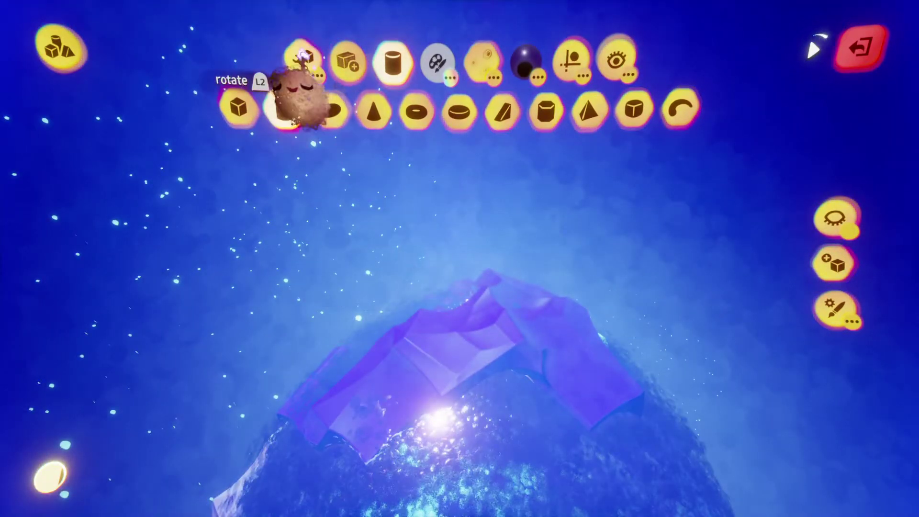
{"action": "left_click", "coordinate": [303, 57]}
{"action": "left_click", "coordinate": [308, 110]}
{"action": "middle_click_drag", "start_coordinate": [334, 176], "coordinate": [365, 334]}
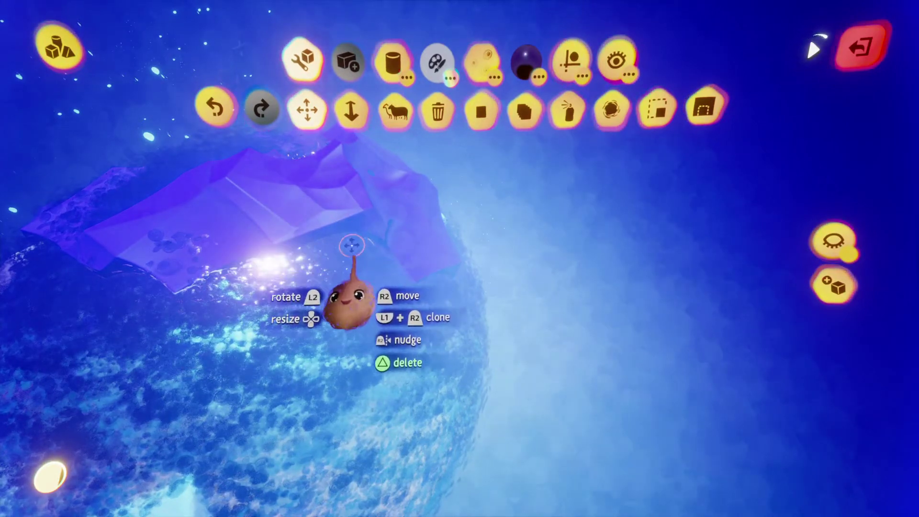
{"action": "middle_click_drag", "start_coordinate": [334, 287], "coordinate": [338, 262]}
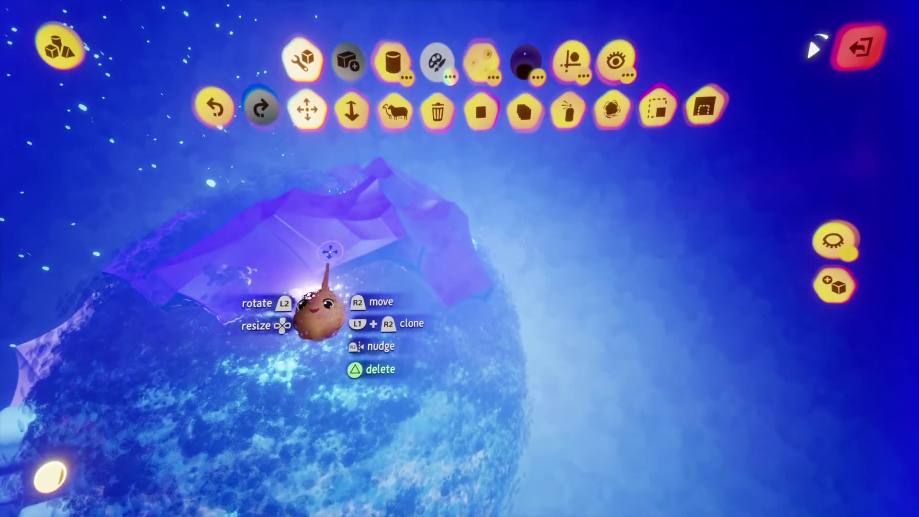
{"action": "middle_click_drag", "start_coordinate": [327, 249], "coordinate": [321, 282]}
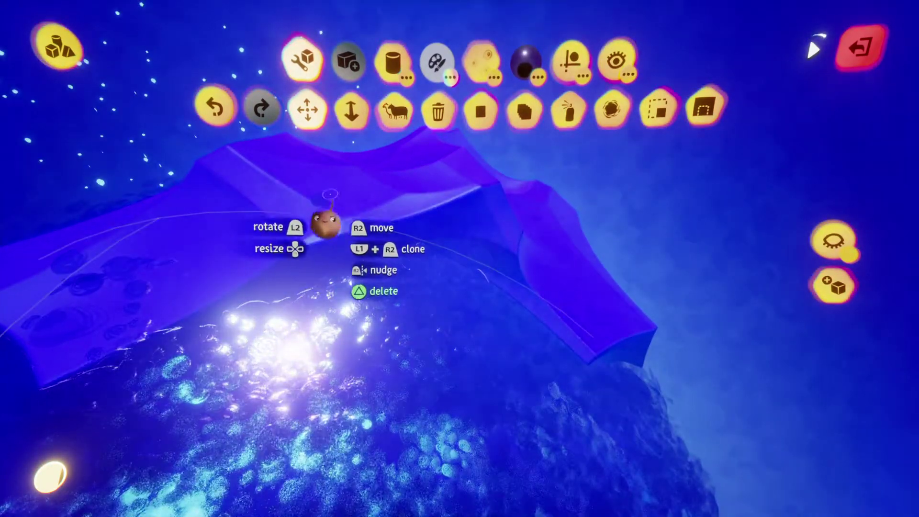
{"action": "mouse_move", "coordinate": [311, 204]}
{"action": "middle_mouse_down"}
{"action": "mouse_move", "coordinate": [301, 230]}
{"action": "mouse_move", "coordinate": [329, 295]}
{"action": "mouse_move", "coordinate": [370, 256]}
{"action": "mouse_move", "coordinate": [374, 321]}
{"action": "mouse_move", "coordinate": [526, 292]}
{"action": "mouse_move", "coordinate": [517, 316]}
{"action": "middle_mouse_up"}
{"action": "middle_click_drag", "start_coordinate": [546, 364], "coordinate": [523, 356]}
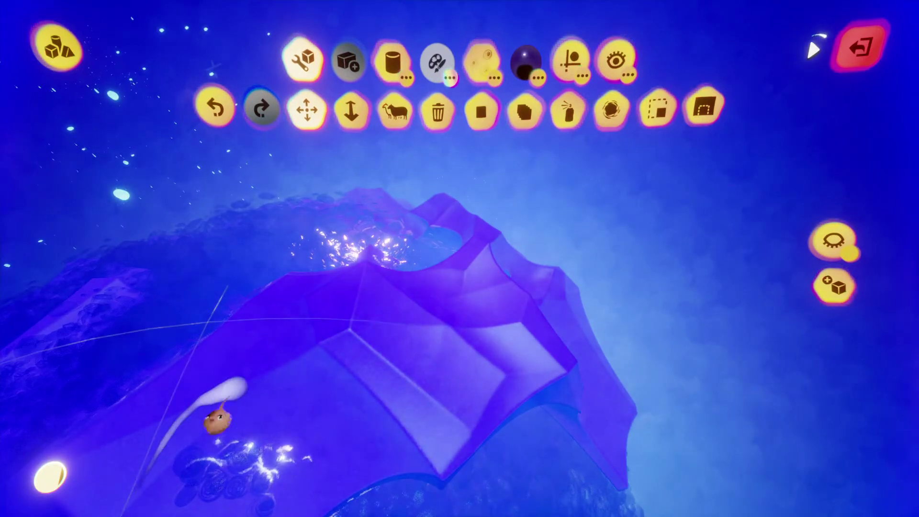
Try moving a shape inside the planet sculpture and undo the move
{"action": "left_click_drag", "start_coordinate": [228, 360], "coordinate": [257, 231]}
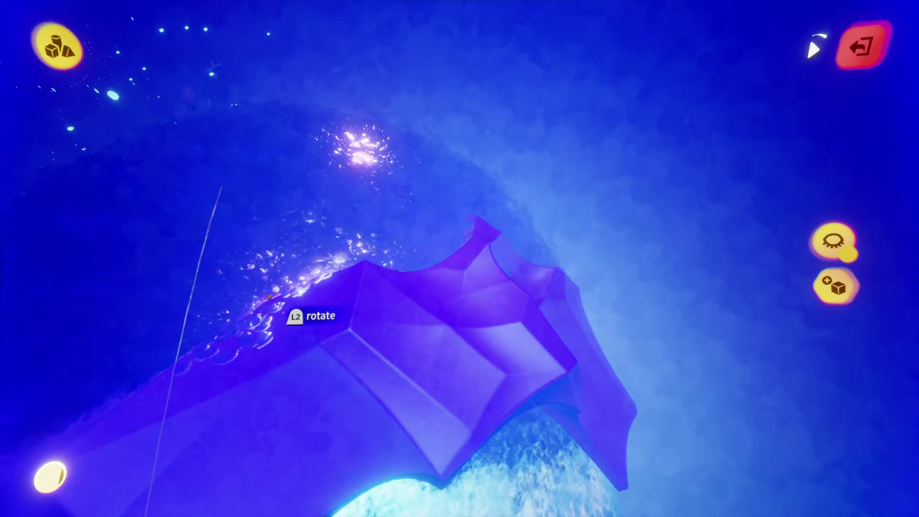
{"action": "left_click_drag", "start_coordinate": [281, 309], "coordinate": [388, 388]}
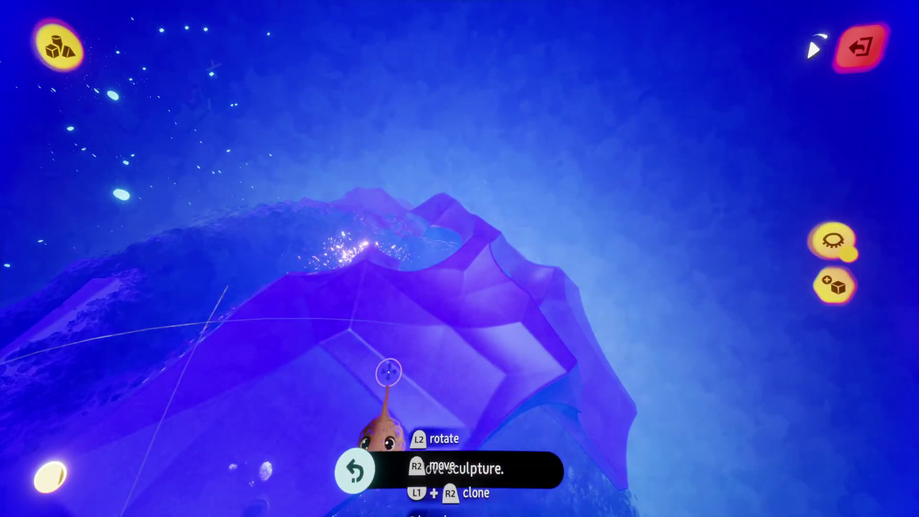
{"action": "middle_click_drag", "start_coordinate": [400, 374], "coordinate": [402, 420]}
{"action": "middle_click_drag", "start_coordinate": [424, 302], "coordinate": [351, 336]}
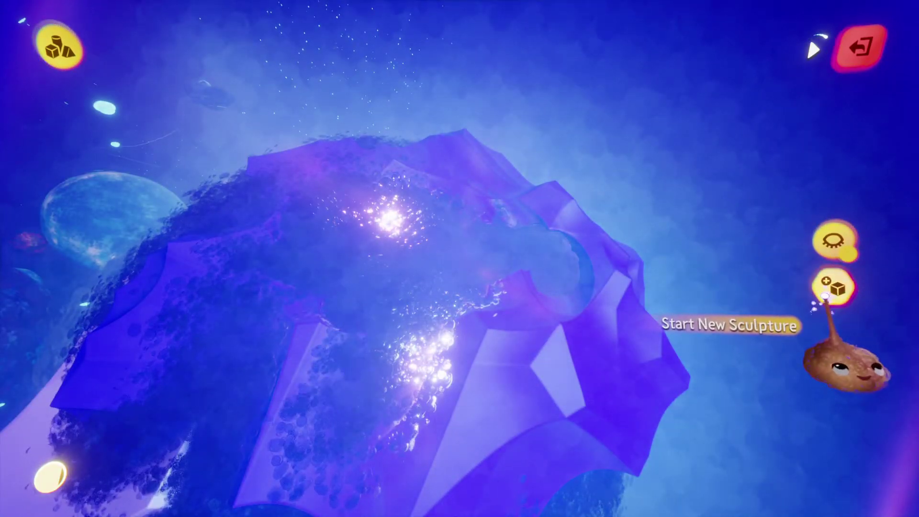
{"action": "left_click", "coordinate": [833, 239]}
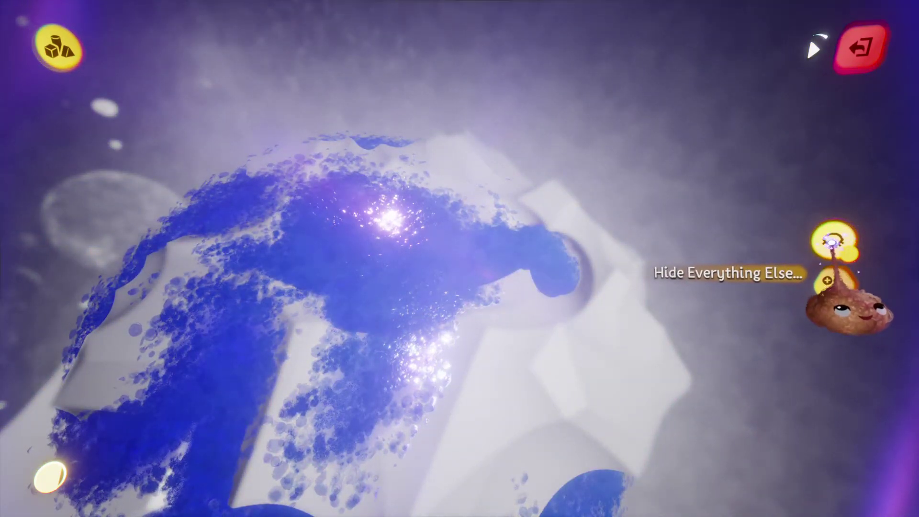
{"action": "mouse_move", "coordinate": [833, 239]}
{"action": "key", "text": "Escape"}
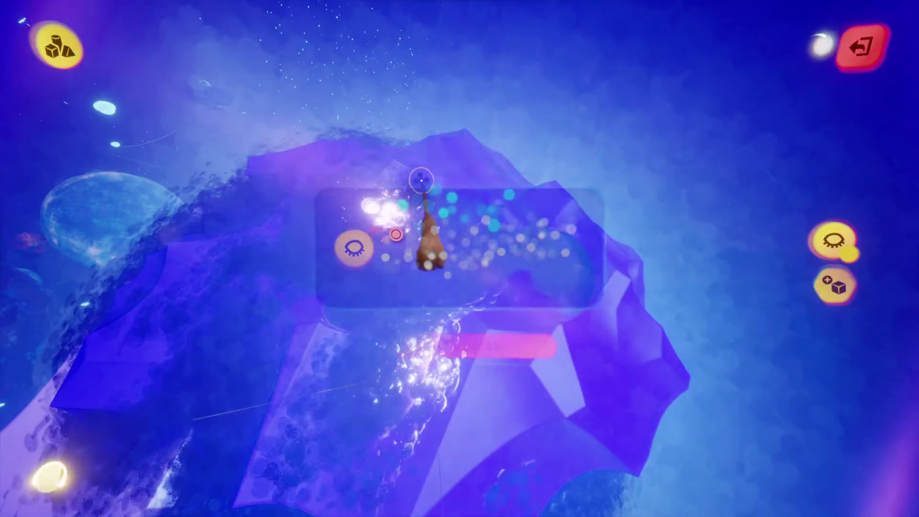
{"action": "key", "text": "Tab"}
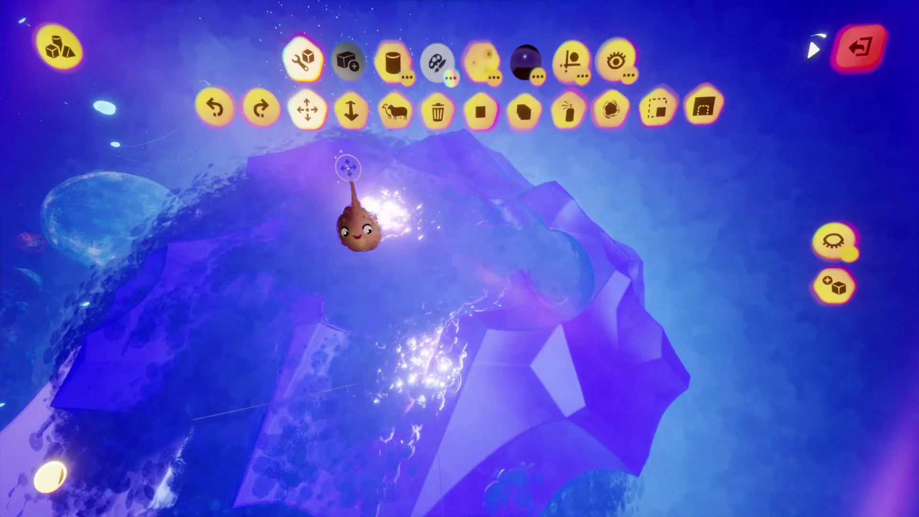
Try the Straight and thin-stroke fleck types on the sculpture and return it to round flecks
{"action": "left_click", "coordinate": [567, 109]}
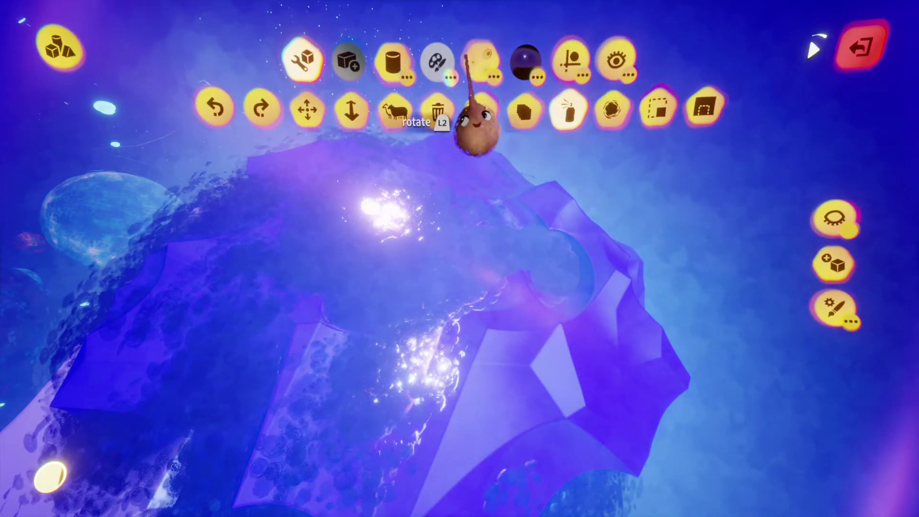
{"action": "left_click", "coordinate": [468, 63]}
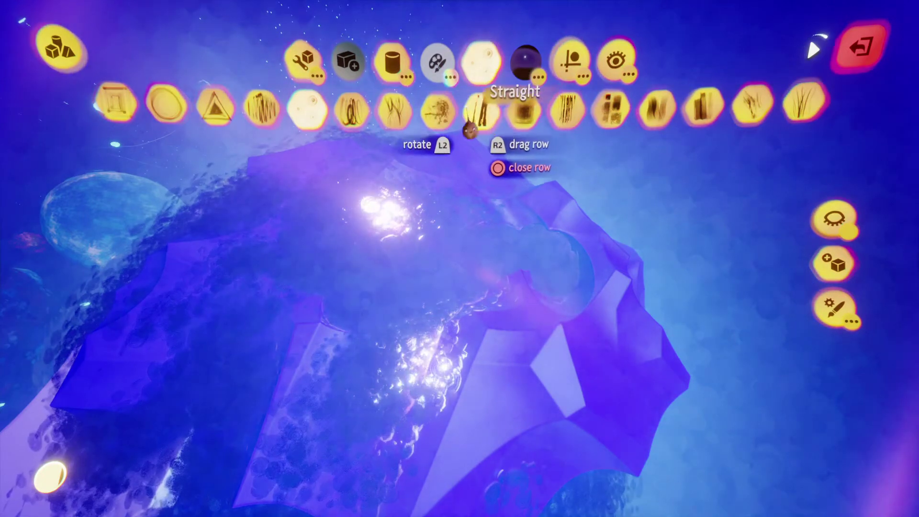
{"action": "left_click", "coordinate": [479, 111]}
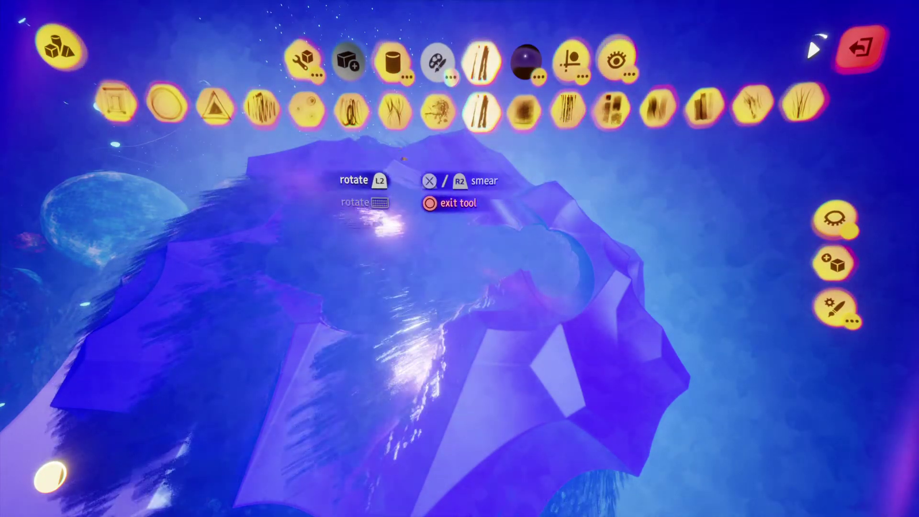
{"action": "left_click", "coordinate": [396, 110]}
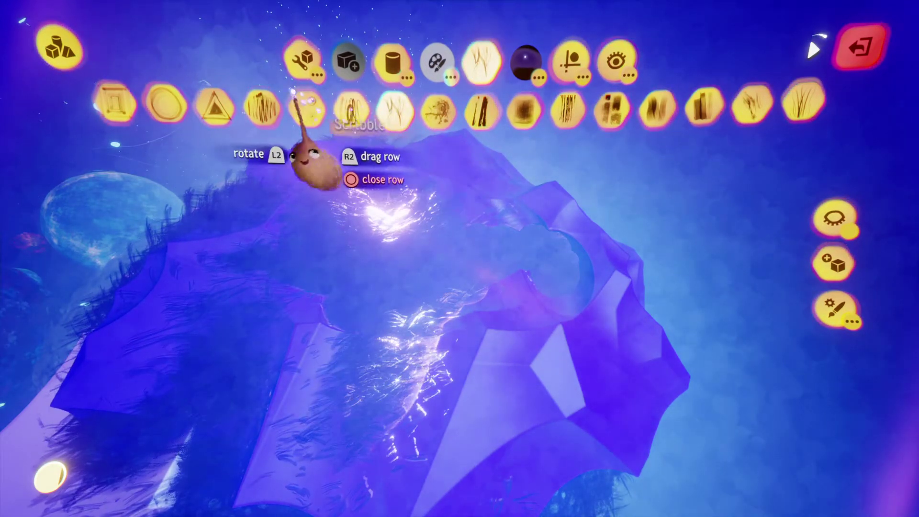
{"action": "left_click", "coordinate": [304, 107]}
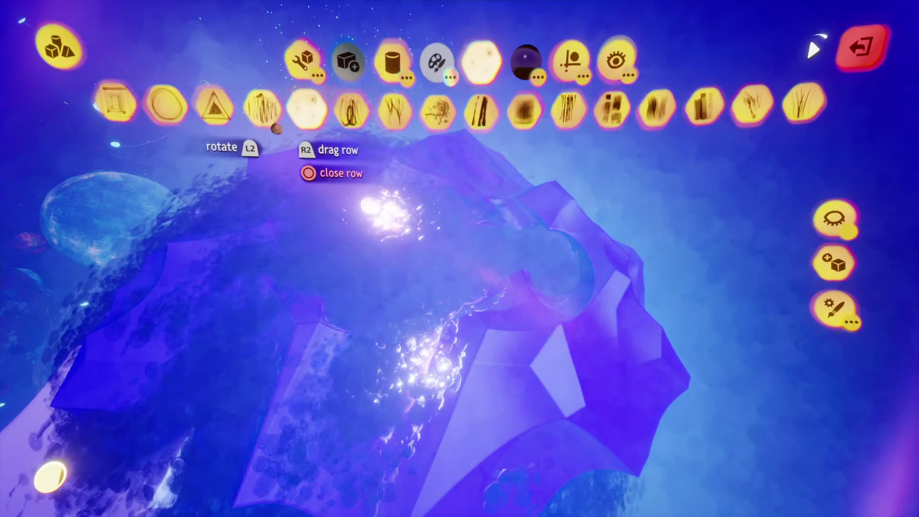
Try the dense bristle-like fleck type on the sculpture and examine its surface from several sides
{"action": "left_click", "coordinate": [261, 103]}
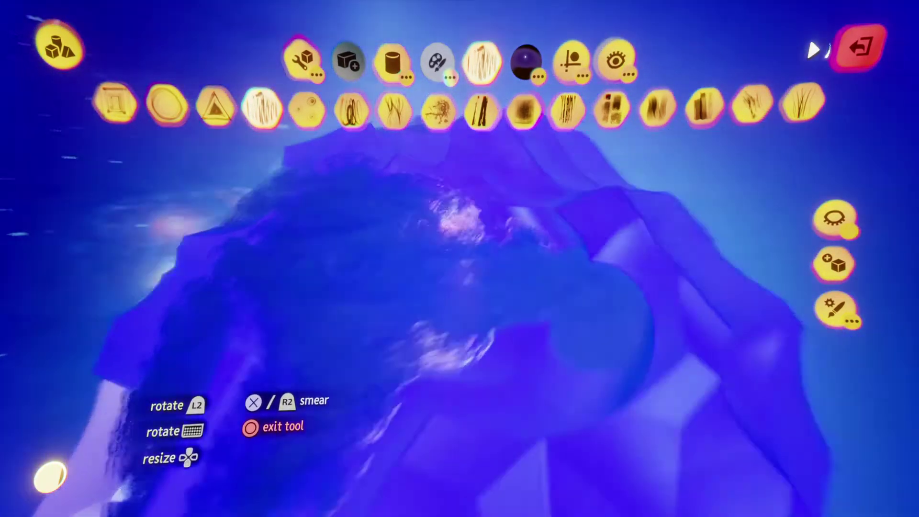
{"action": "middle_click_drag", "start_coordinate": [226, 415], "coordinate": [224, 417]}
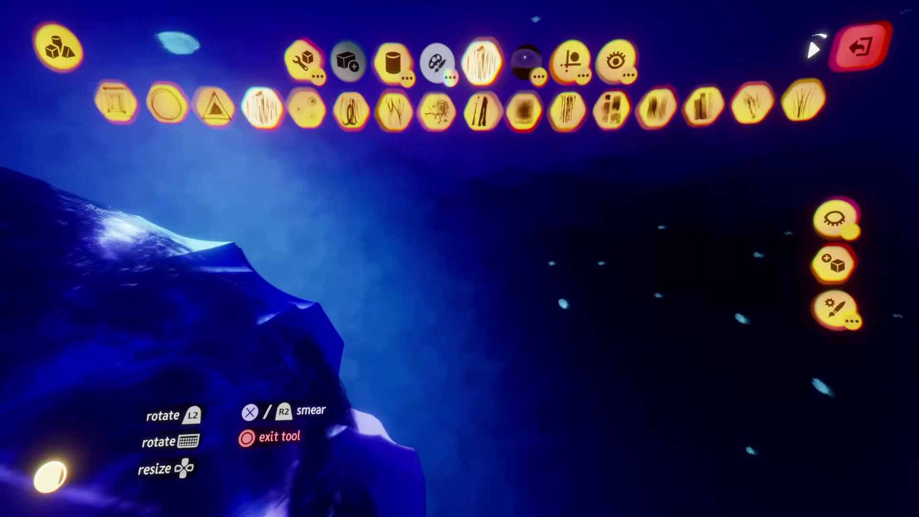
{"action": "middle_click_drag", "start_coordinate": [224, 417], "coordinate": [225, 418]}
{"action": "mouse_move", "coordinate": [349, 484]}
{"action": "middle_mouse_down"}
{"action": "mouse_move", "coordinate": [341, 358]}
{"action": "mouse_move", "coordinate": [299, 371]}
{"action": "mouse_move", "coordinate": [364, 367]}
{"action": "mouse_move", "coordinate": [357, 338]}
{"action": "mouse_move", "coordinate": [390, 343]}
{"action": "mouse_move", "coordinate": [390, 399]}
{"action": "middle_mouse_up"}
{"action": "middle_click_drag", "start_coordinate": [359, 337], "coordinate": [363, 311]}
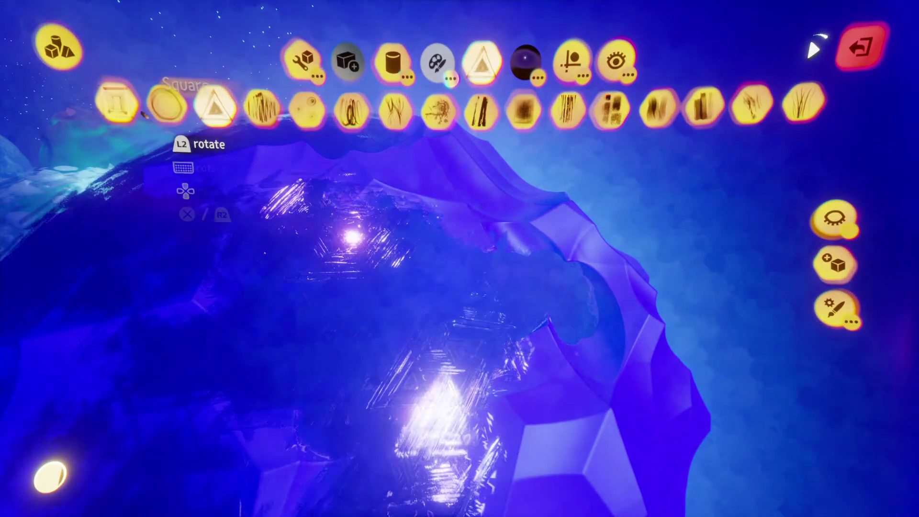
Try the Square fleck type on the sculpture and change its flecks to Splat
{"action": "left_click", "coordinate": [172, 119]}
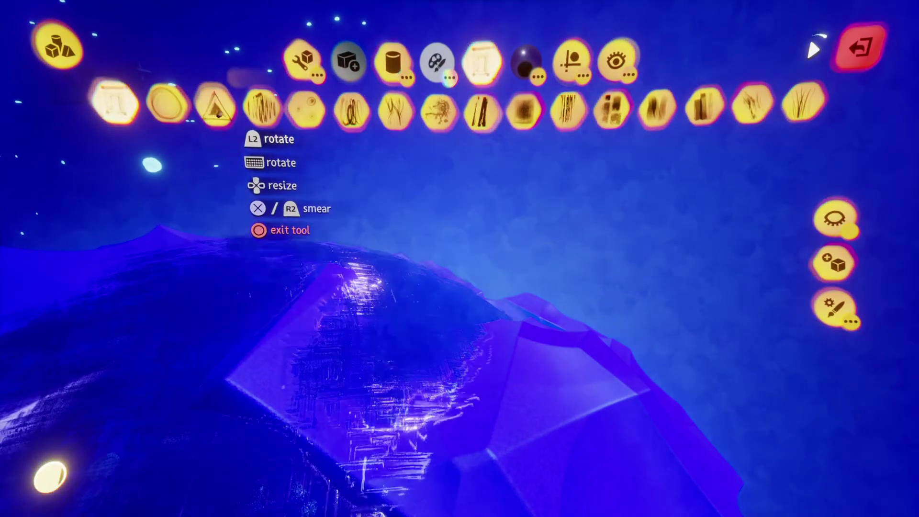
{"action": "left_click", "coordinate": [262, 107]}
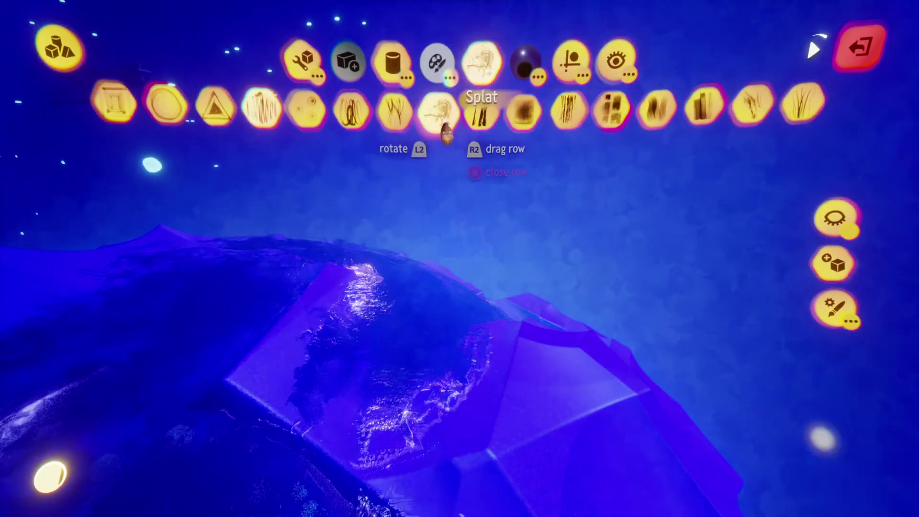
{"action": "mouse_move", "coordinate": [459, 364]}
{"action": "middle_mouse_down"}
{"action": "mouse_move", "coordinate": [428, 310]}
{"action": "mouse_move", "coordinate": [421, 328]}
{"action": "middle_mouse_up"}
{"action": "middle_click_drag", "start_coordinate": [588, 392], "coordinate": [592, 404]}
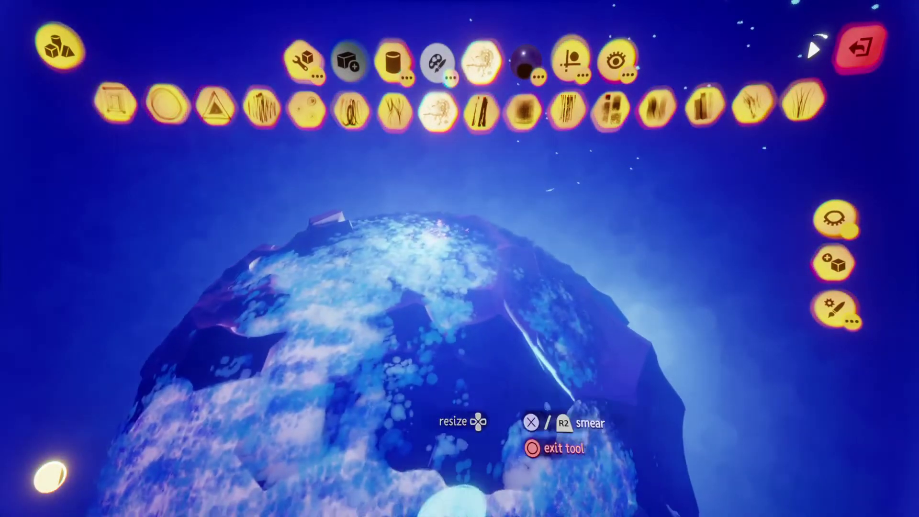
Leave this sculpture, open the planet's light dappled sculpture for editing and set its flecks to Splat
{"action": "key", "text": "Escape"}
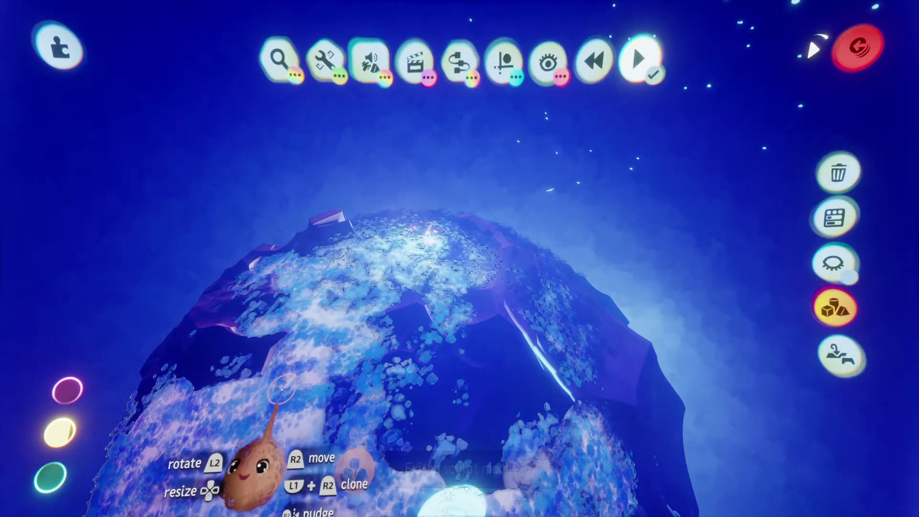
{"action": "left_click", "coordinate": [835, 306]}
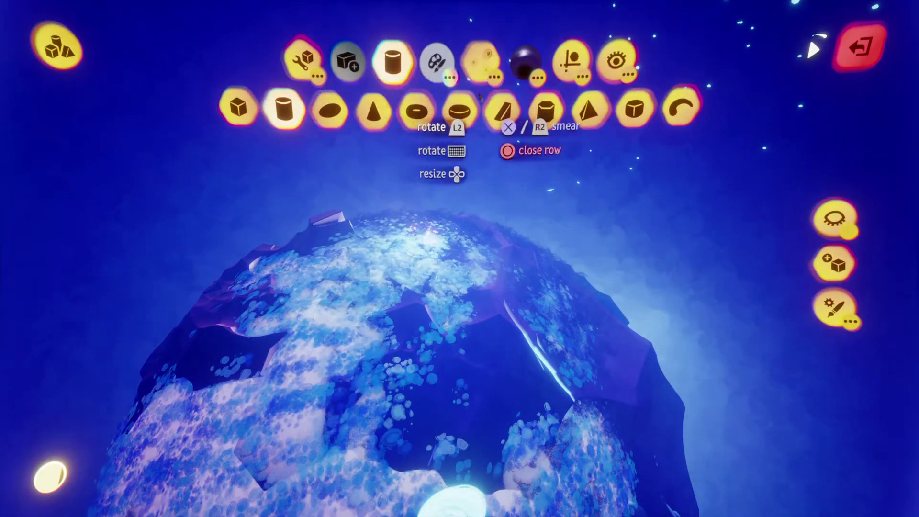
{"action": "left_click", "coordinate": [476, 65]}
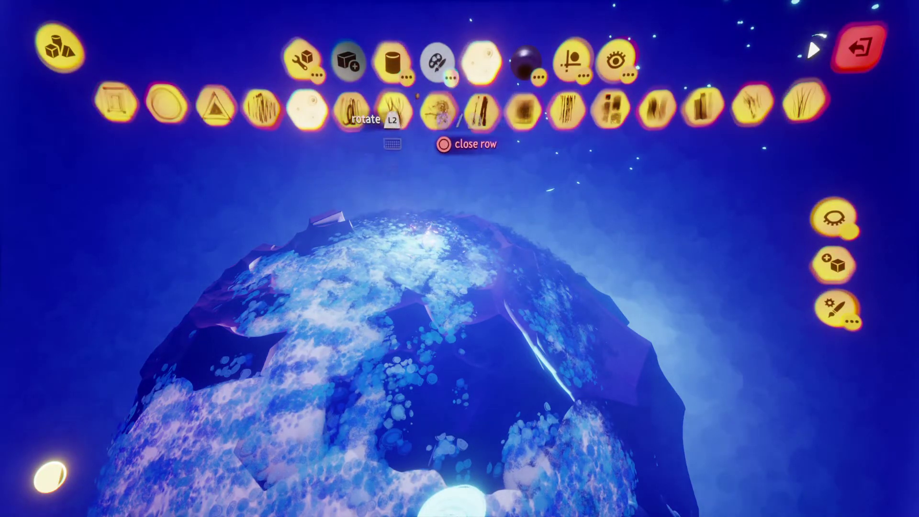
{"action": "left_click", "coordinate": [438, 111]}
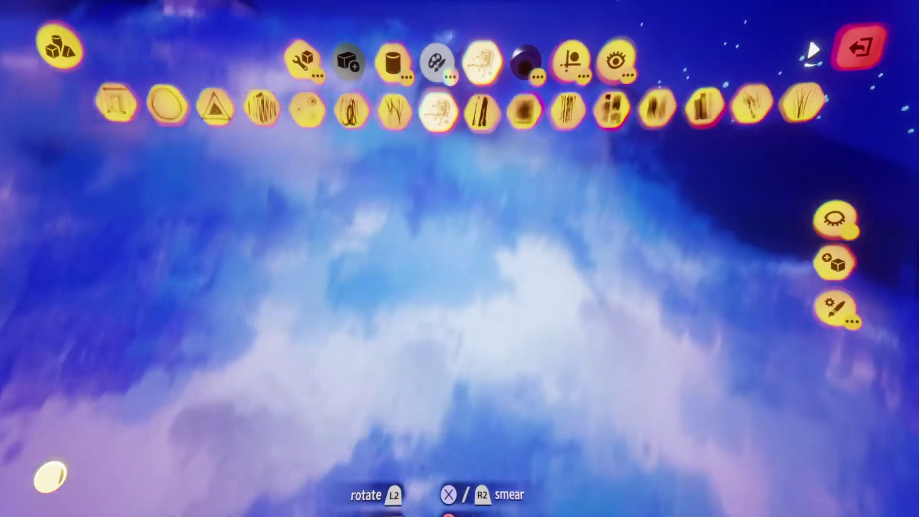
{"action": "mouse_move", "coordinate": [455, 454]}
{"action": "middle_mouse_down"}
{"action": "mouse_move", "coordinate": [457, 444]}
{"action": "mouse_move", "coordinate": [451, 455]}
{"action": "middle_mouse_up"}
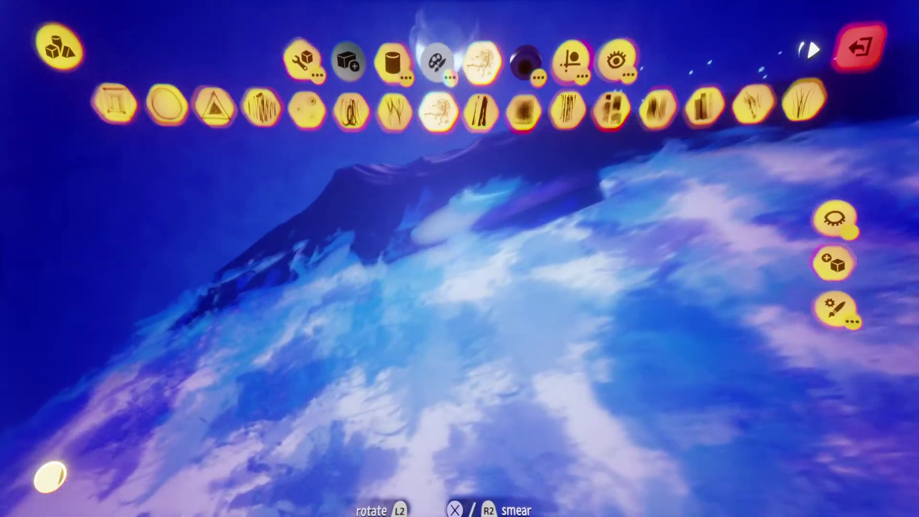
{"action": "middle_click_drag", "start_coordinate": [435, 230], "coordinate": [469, 191]}
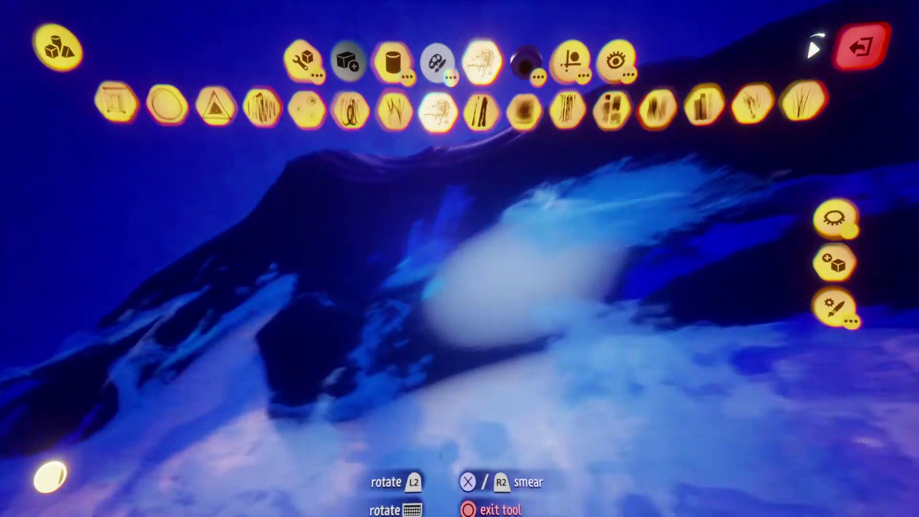